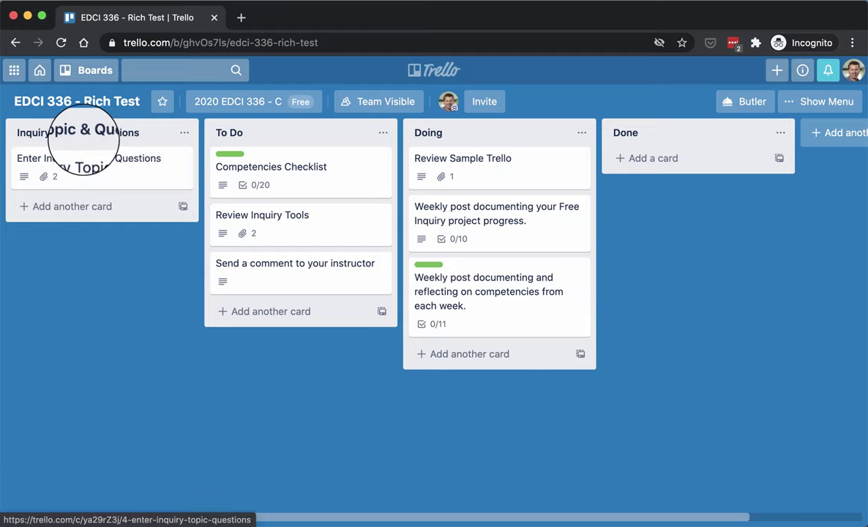
# Step: Open the Enter Inquiry Topic & Questions card and scroll through its details
pyautogui.click(117, 165)
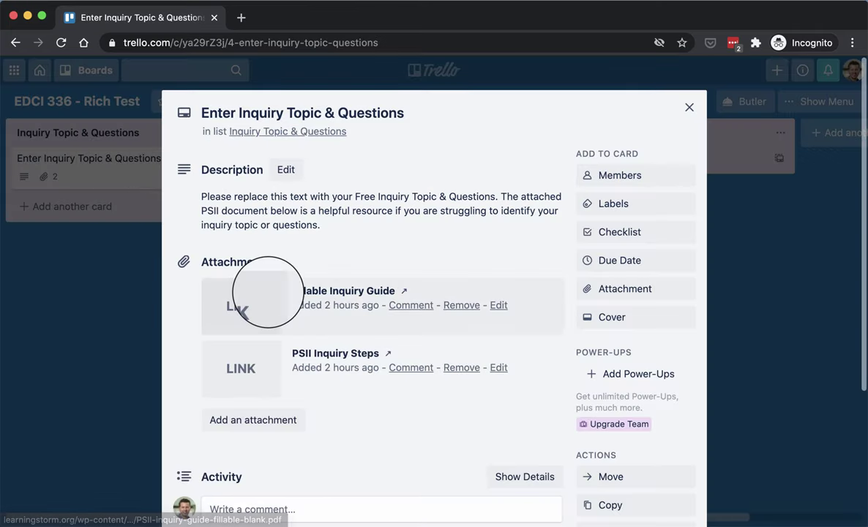
pyautogui.scroll(-2, 252, 275)
pyautogui.scroll(-1, 268, 293)
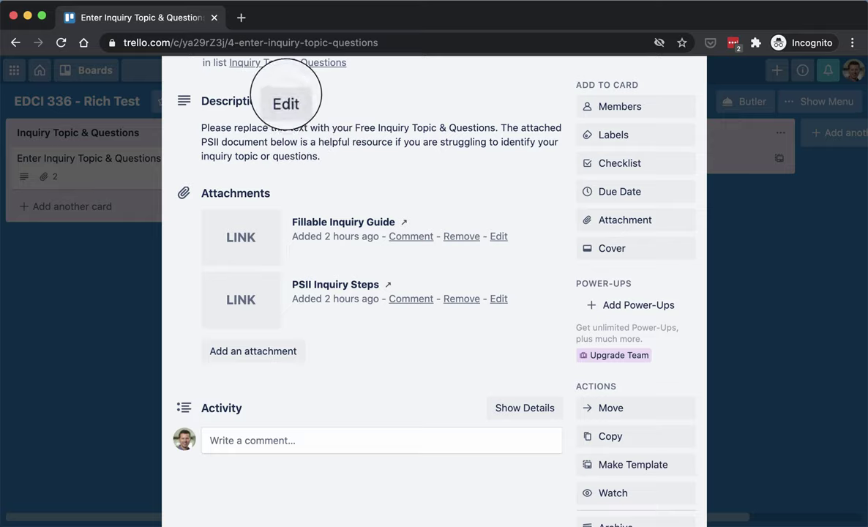
# Step: Try editing the card description by deleting its text, then discard the edit
pyautogui.click(286, 100)
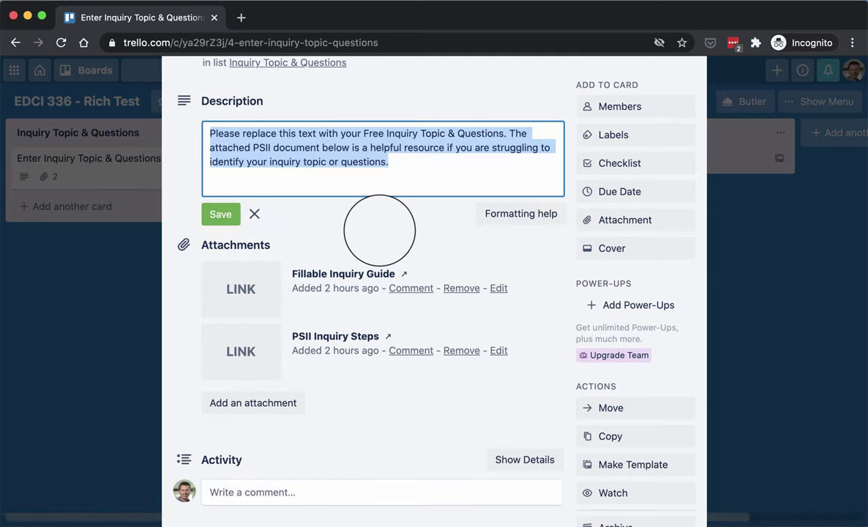
pyautogui.press('BackSpace')
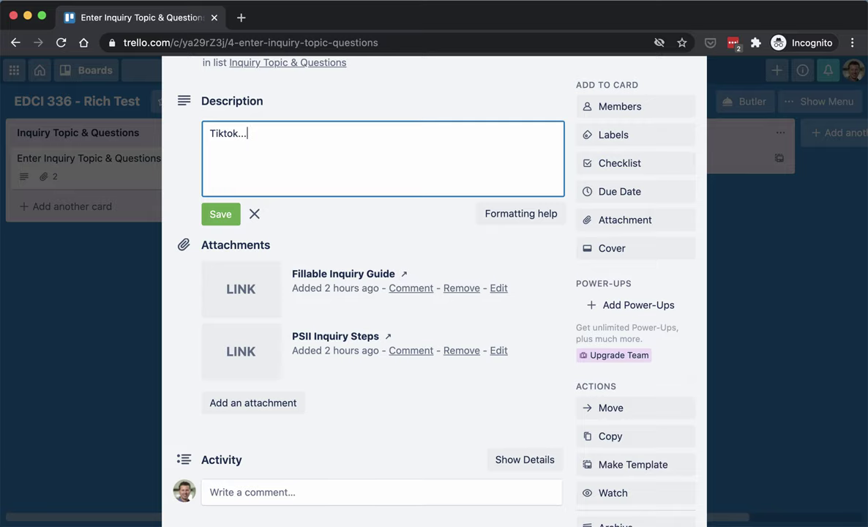
pyautogui.click(254, 214)
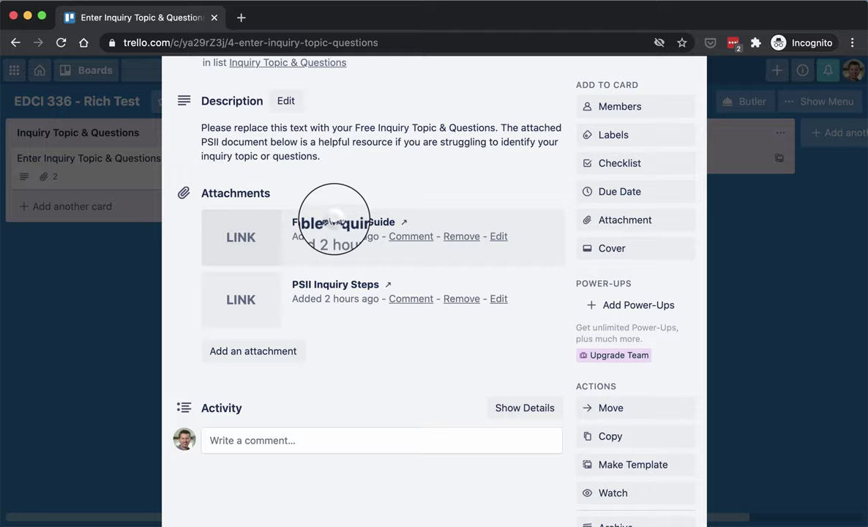
pyautogui.click(334, 222)
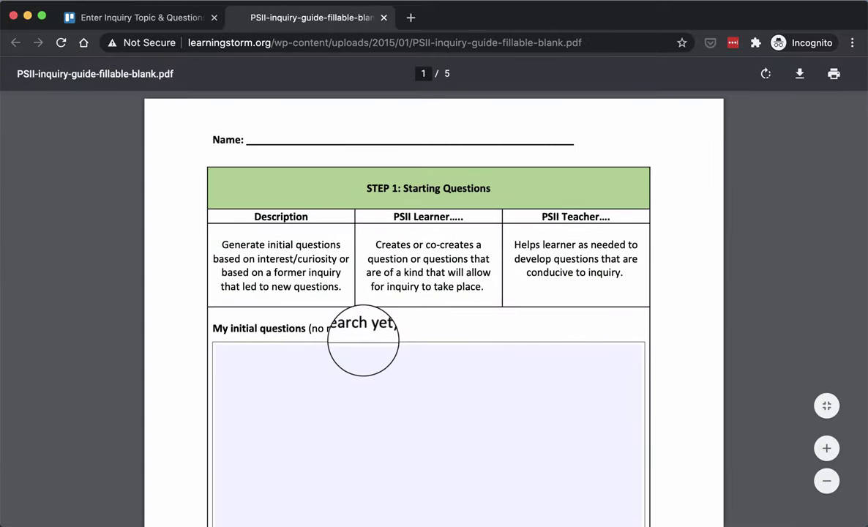
pyautogui.scroll(-3, 363, 340)
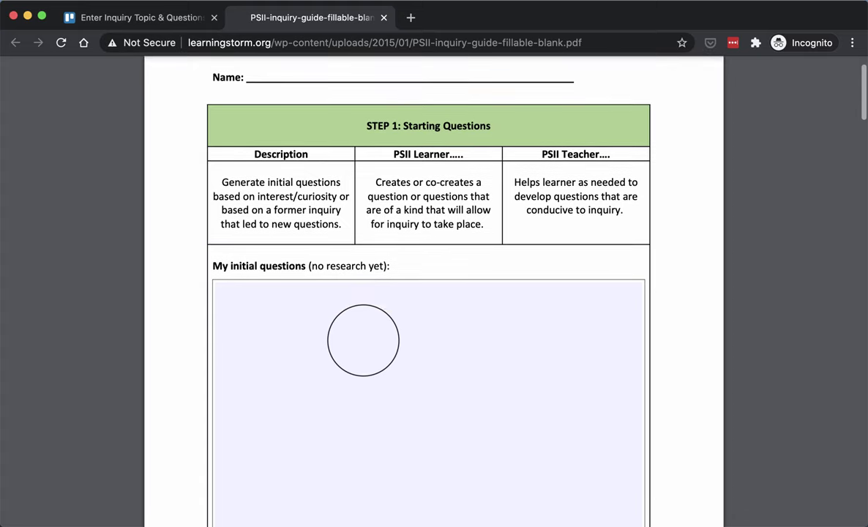
pyautogui.scroll(-5, 363, 339)
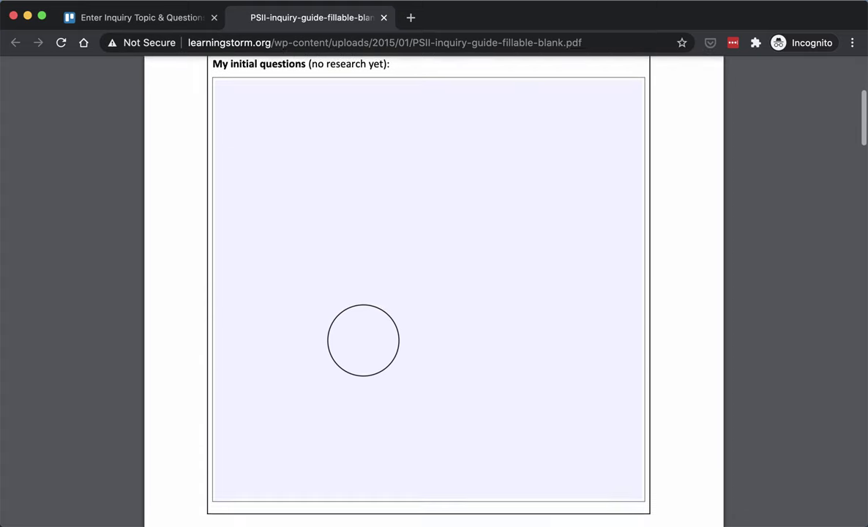
pyautogui.scroll(-10, 363, 339)
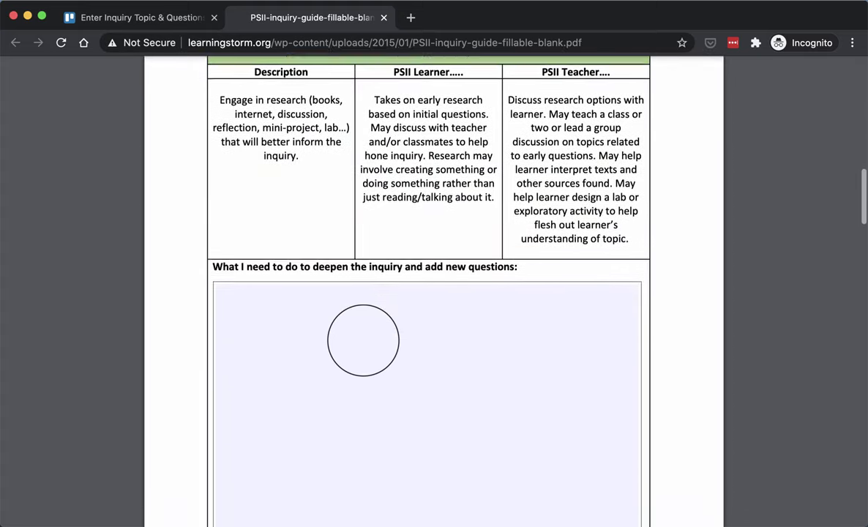
pyautogui.scroll(-1, 363, 340)
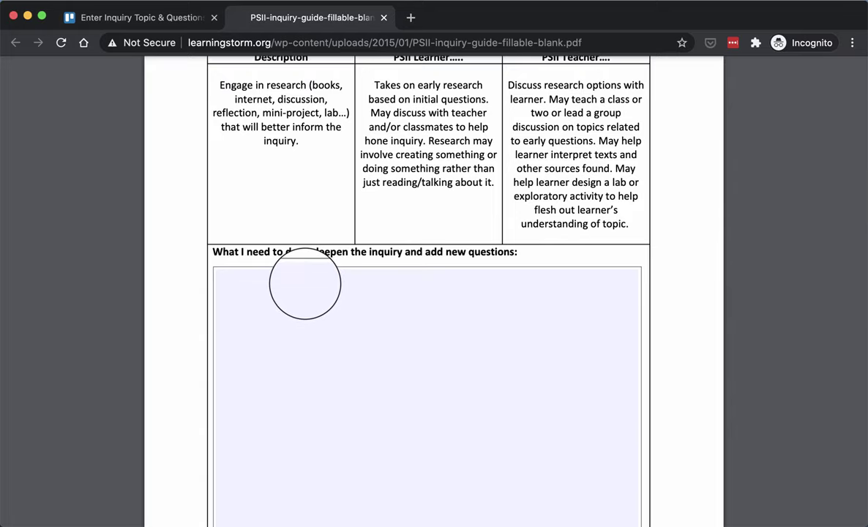
pyautogui.scroll(-10, 304, 284)
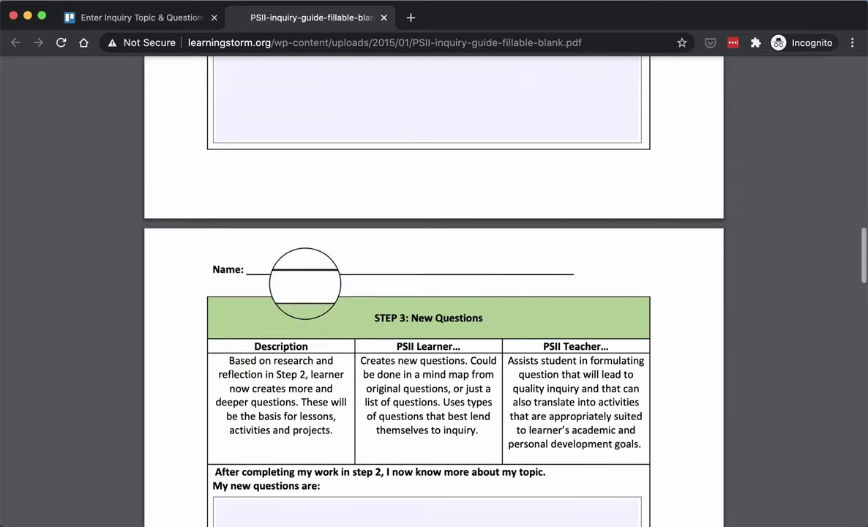
pyautogui.scroll(-1, 304, 283)
pyautogui.scroll(-9, 305, 283)
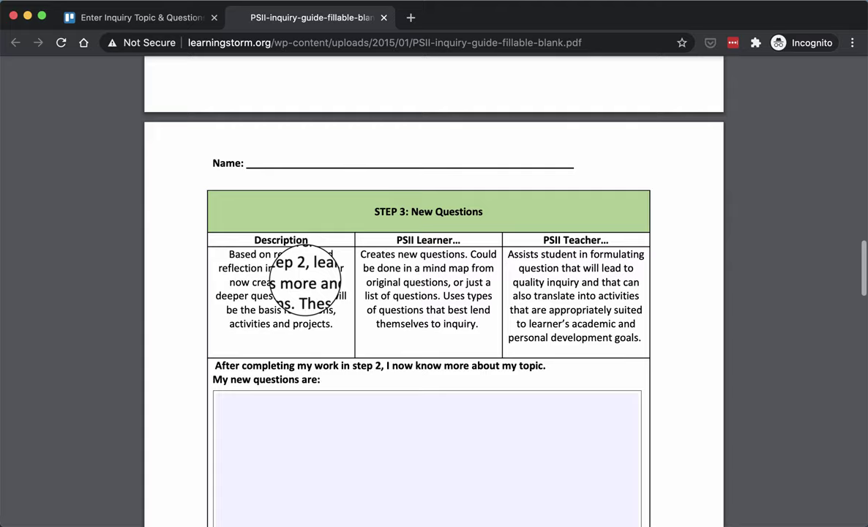
pyautogui.scroll(-12, 304, 267)
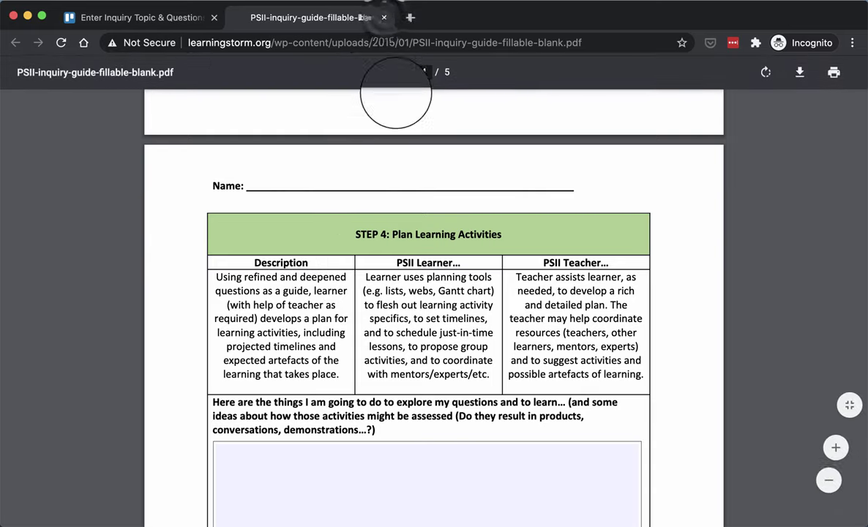
pyautogui.click(383, 17)
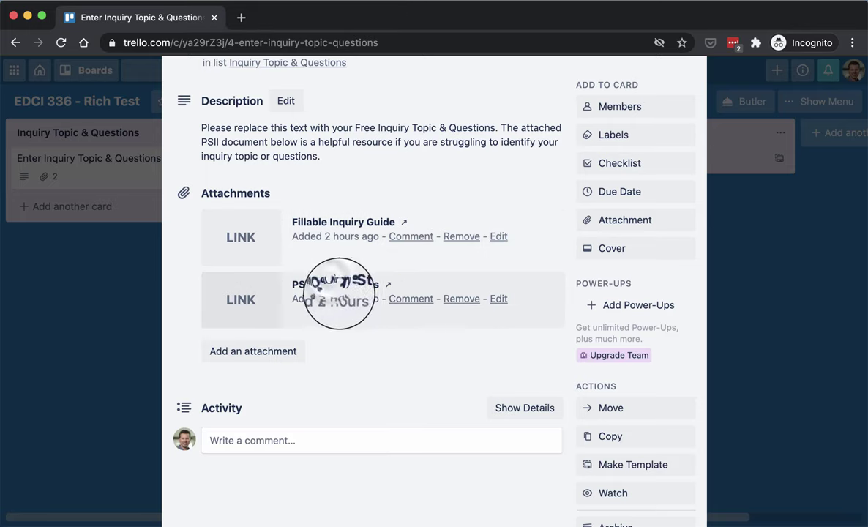
pyautogui.click(333, 284)
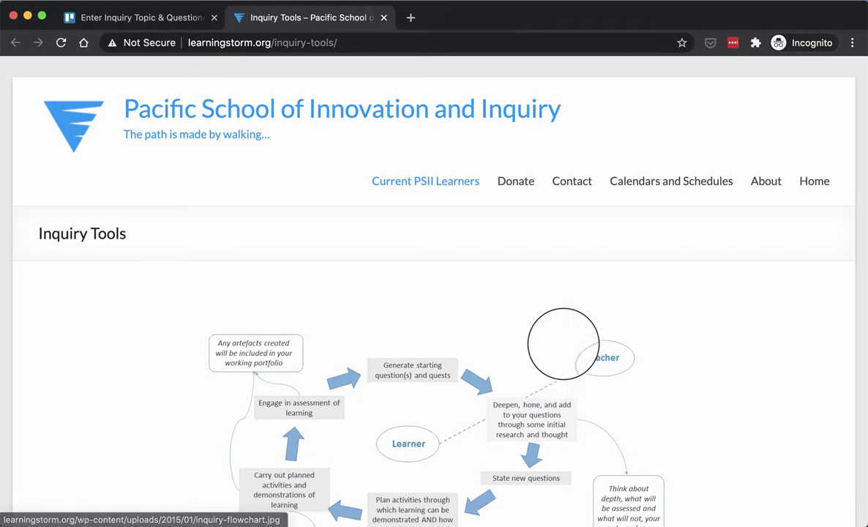
pyautogui.scroll(-5, 562, 329)
pyautogui.scroll(-10, 563, 325)
pyautogui.scroll(-2, 562, 323)
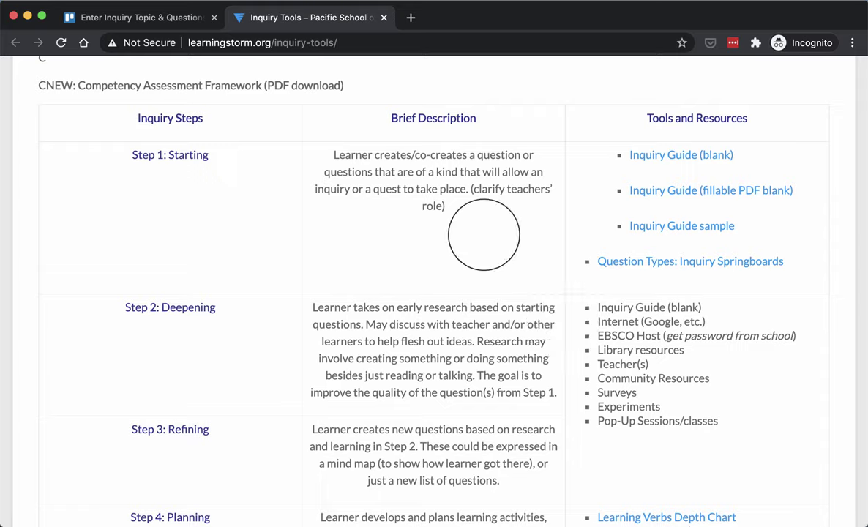
# Step: Close the Inquiry Tools page and the Enter Inquiry Topic & Questions card
pyautogui.click(383, 18)
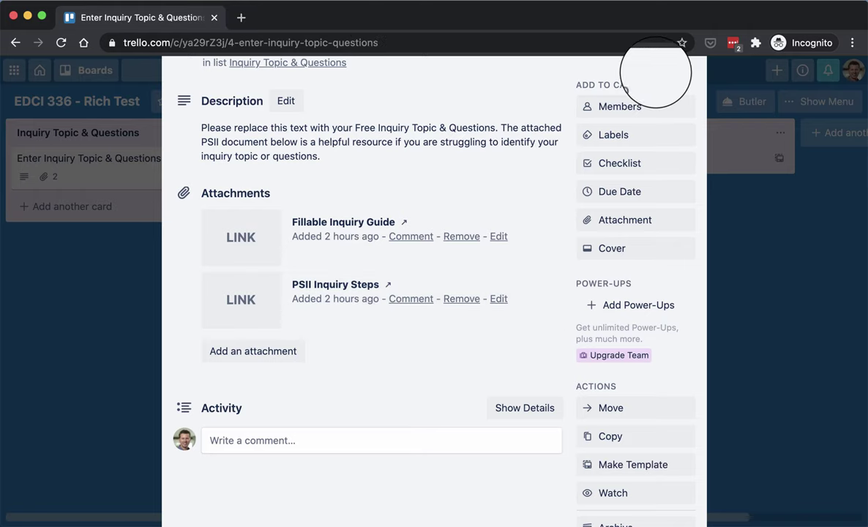
pyautogui.scroll(2, 678, 168)
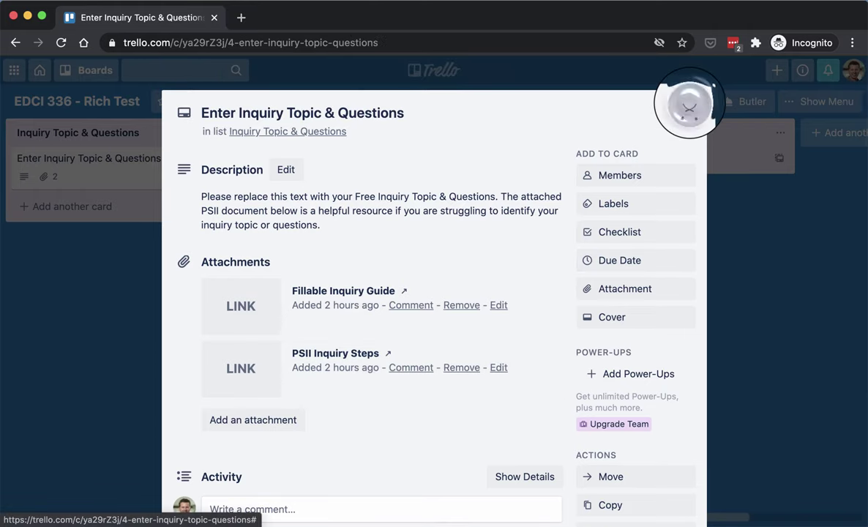
pyautogui.click(689, 104)
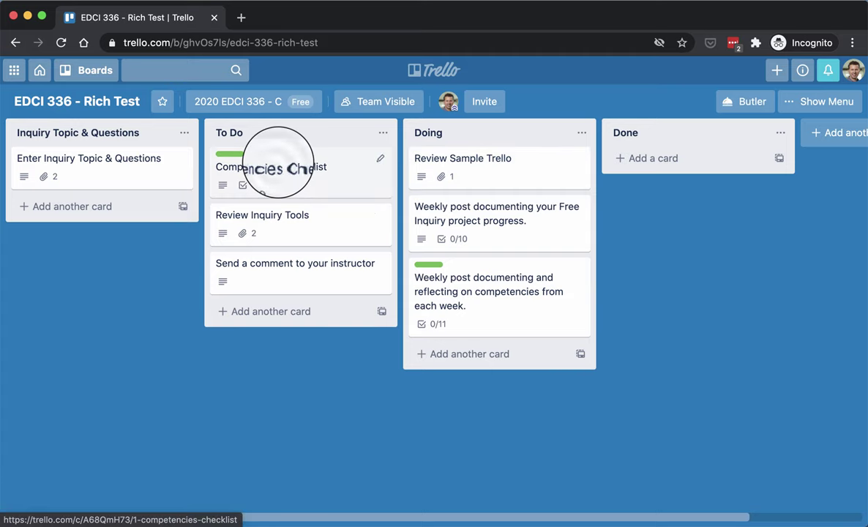
# Step: Review the Competencies Checklist card's 20 unchecked items, then close it
pyautogui.click(281, 156)
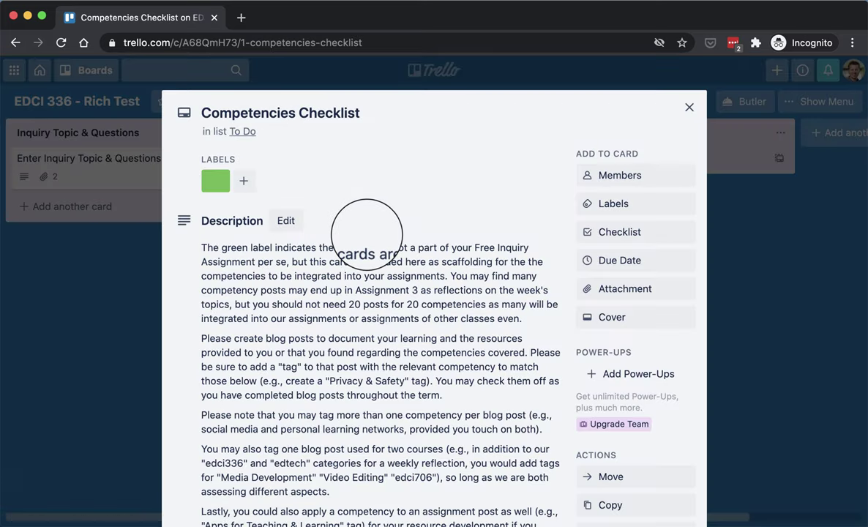
pyautogui.scroll(-3, 366, 234)
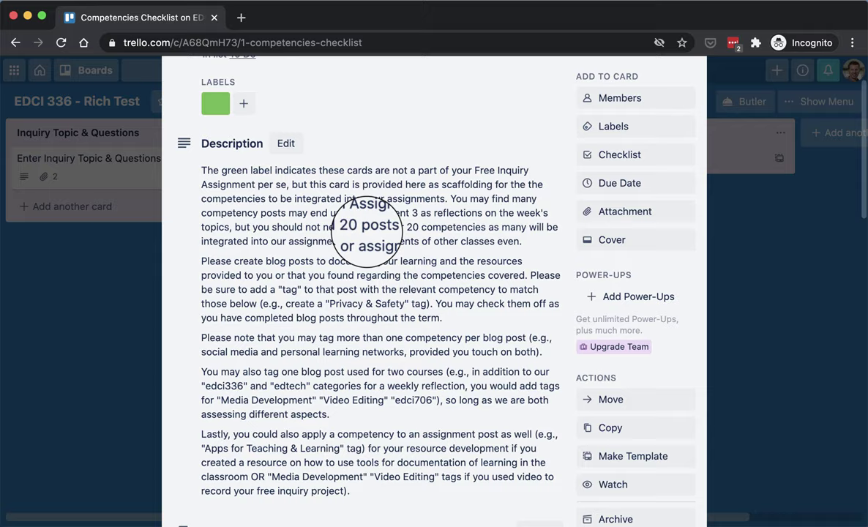
pyautogui.scroll(-15, 369, 225)
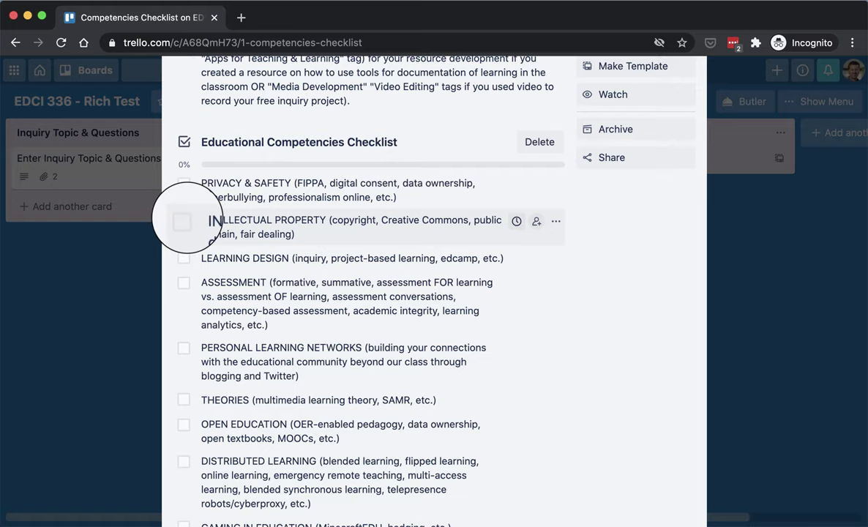
pyautogui.click(757, 297)
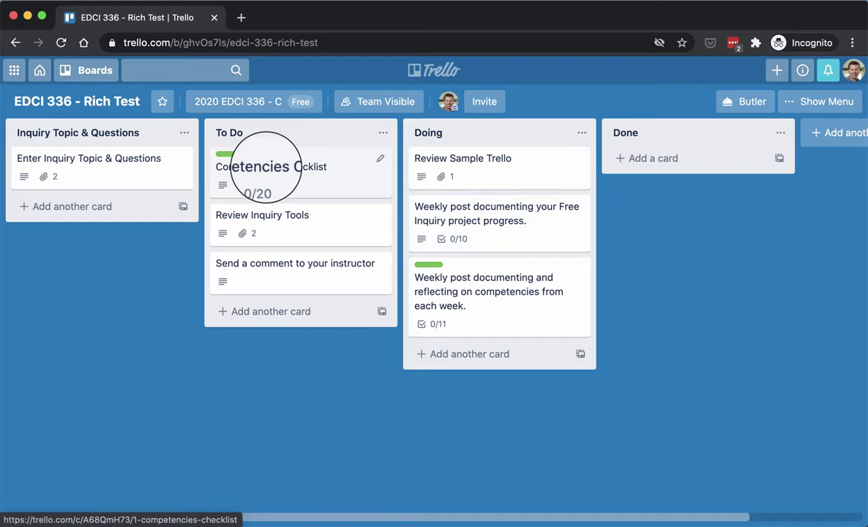
pyautogui.moveTo(266, 166); pyautogui.dragTo(469, 169)
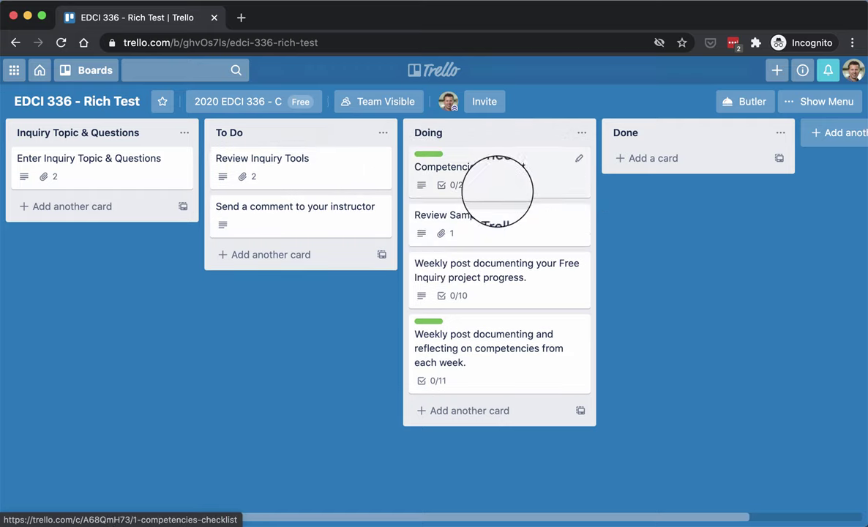
pyautogui.moveTo(498, 186); pyautogui.dragTo(306, 166)
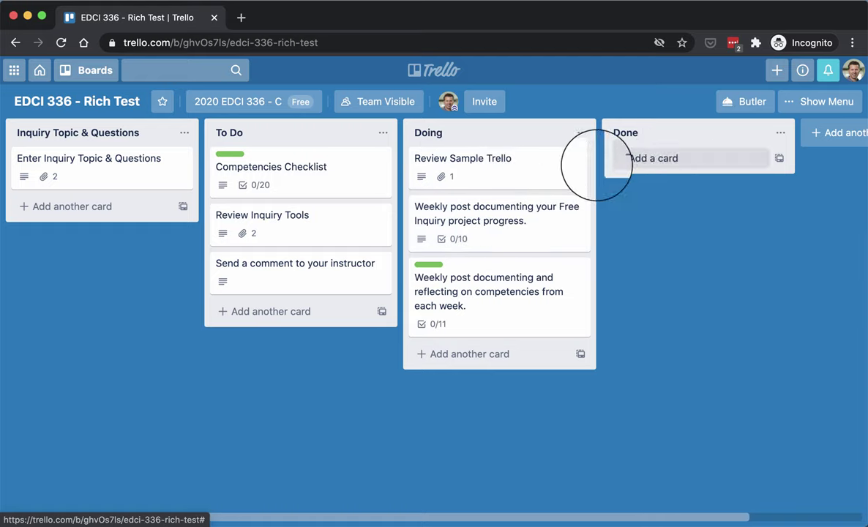
pyautogui.click(290, 218)
pyautogui.scroll(-3, 435, 399)
pyautogui.scroll(2, 464, 393)
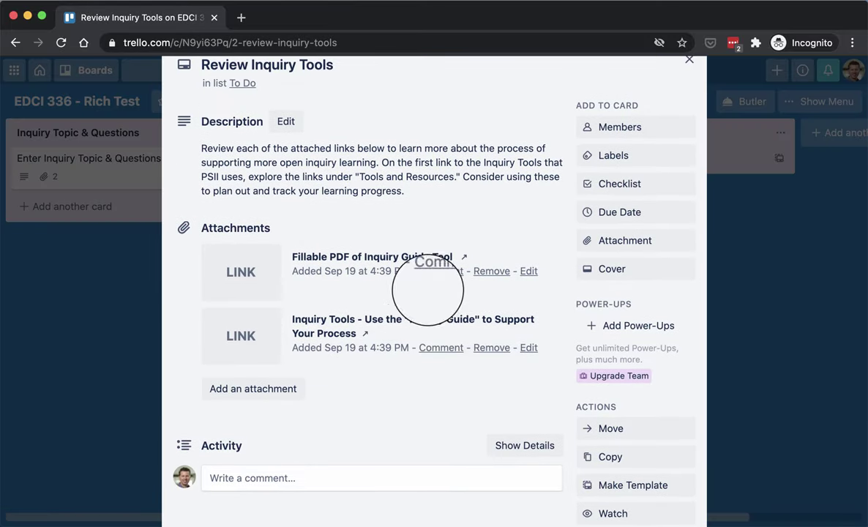
pyautogui.click(688, 60)
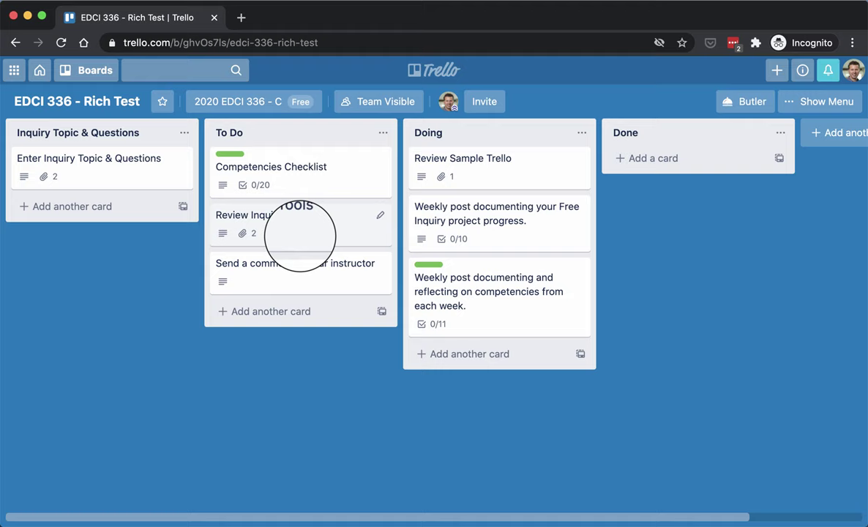
# Step: On the Send a comment to your instructor card, write 'Hello' mentioning the instructor
pyautogui.click(281, 275)
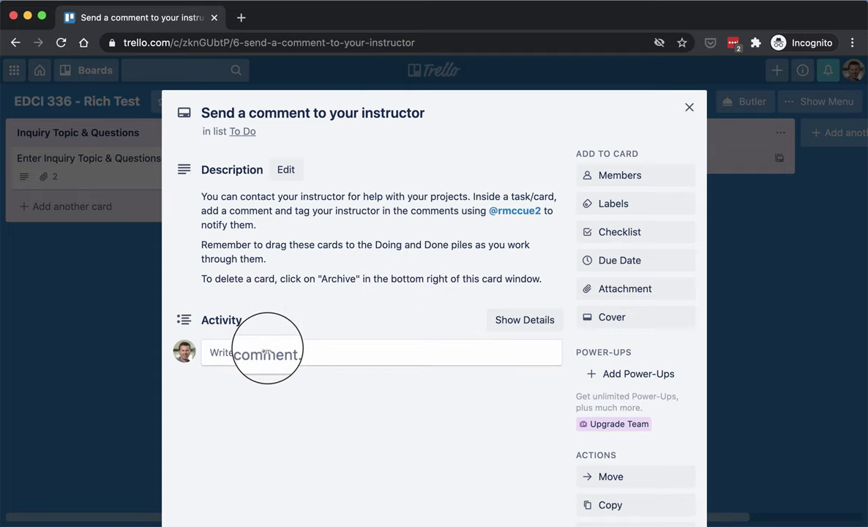
pyautogui.click(267, 351)
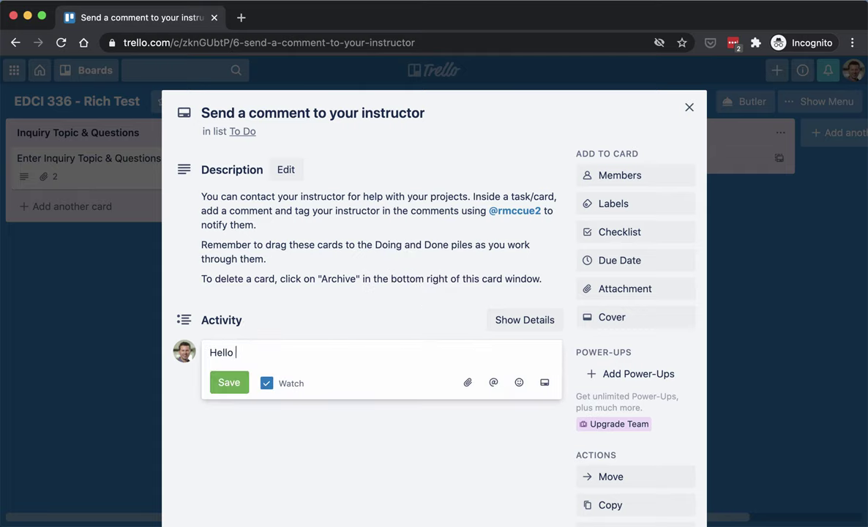
pyautogui.write('Hello @rm')
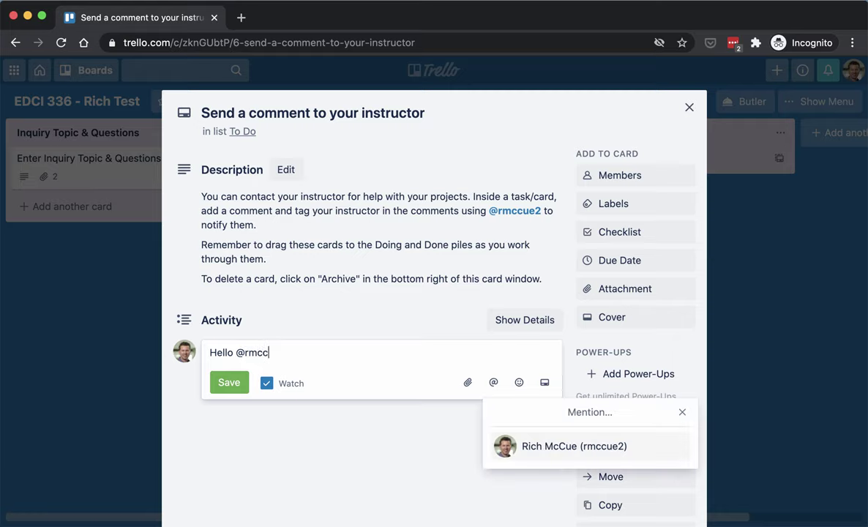
pyautogui.write('cc')
pyautogui.click(557, 445)
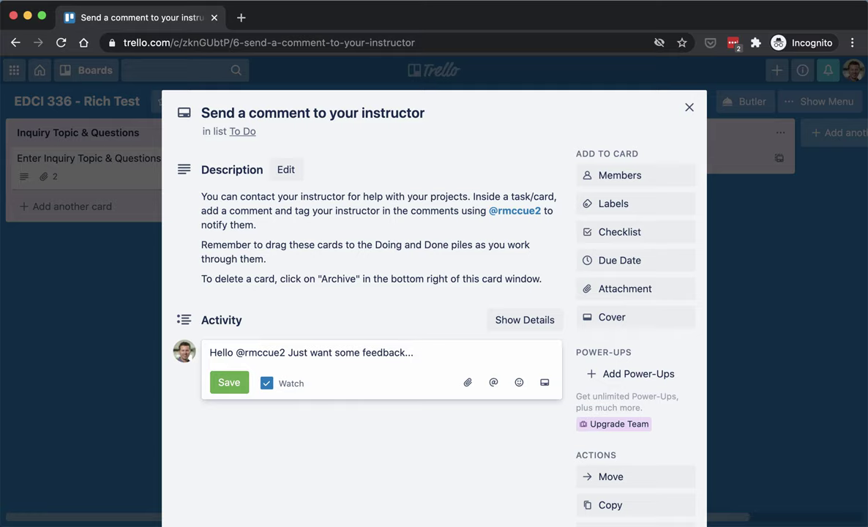
# Step: Post the comment, then delete it and confirm the removal
pyautogui.click(229, 382)
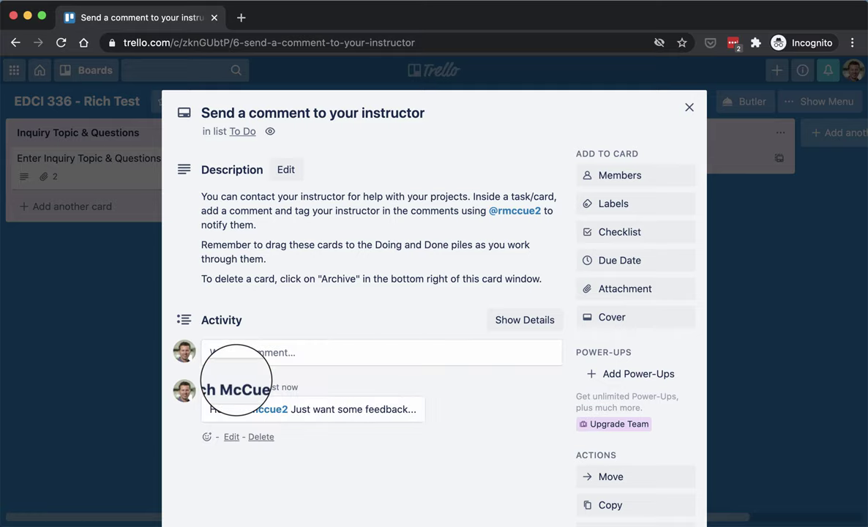
pyautogui.click(261, 436)
pyautogui.click(355, 407)
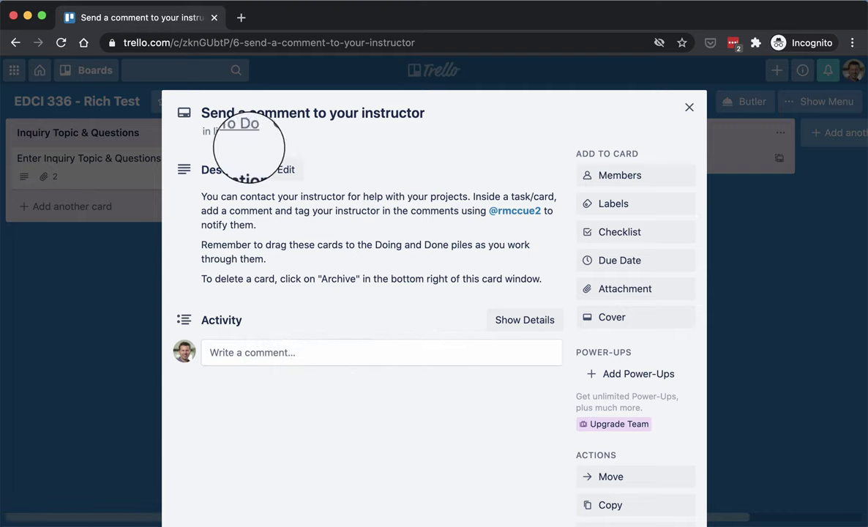
# Step: Close the comment card and open the Review Sample Trello card
pyautogui.click(86, 310)
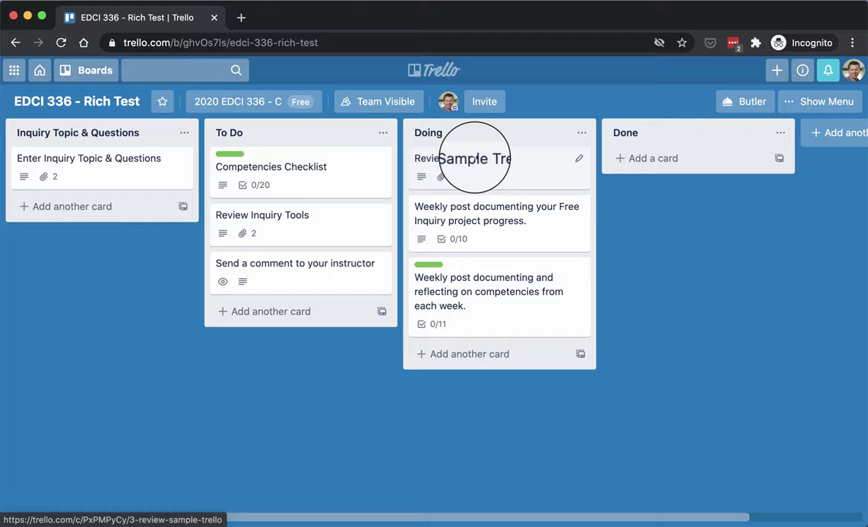
pyautogui.click(474, 158)
pyautogui.scroll(-2, 477, 354)
pyautogui.scroll(-1, 478, 350)
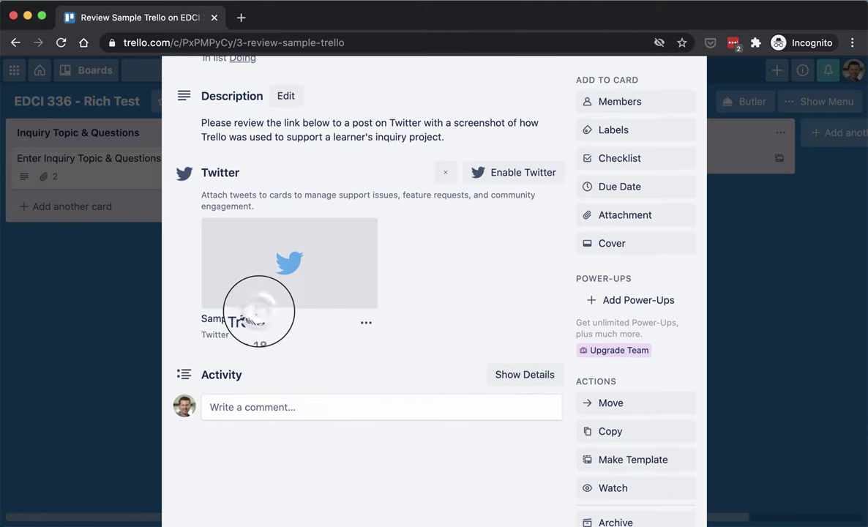
# Step: View the linked sample tweet, then close it and the card
pyautogui.click(258, 311)
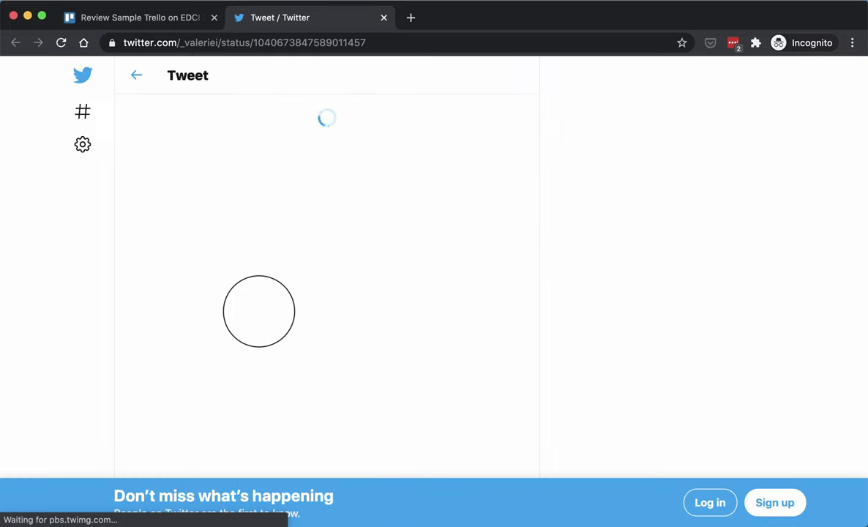
pyautogui.scroll(-3, 261, 268)
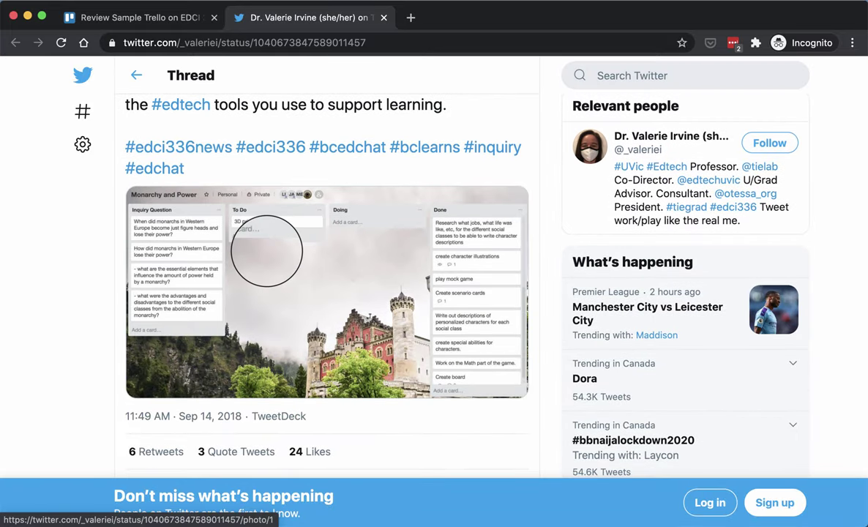
pyautogui.click(384, 17)
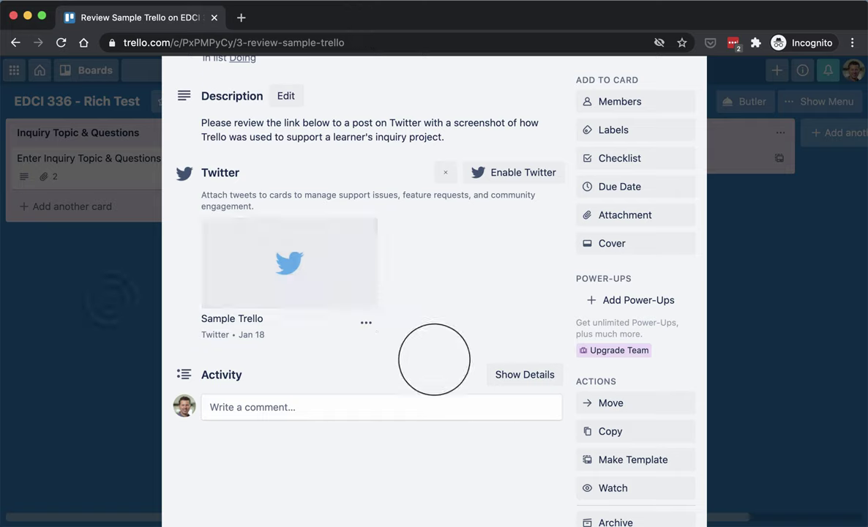
pyautogui.click(111, 293)
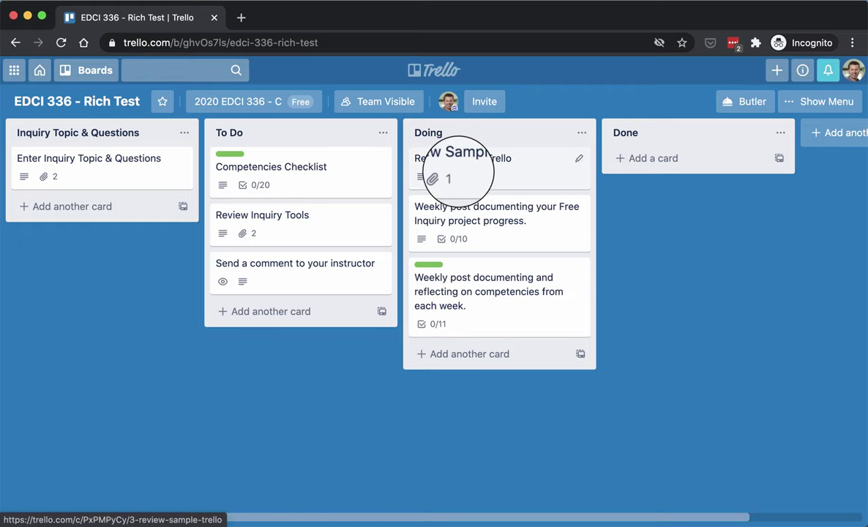
# Step: Move the Review Sample Trello card to Done, then back to the top of Doing
pyautogui.moveTo(437, 161); pyautogui.dragTo(663, 172)
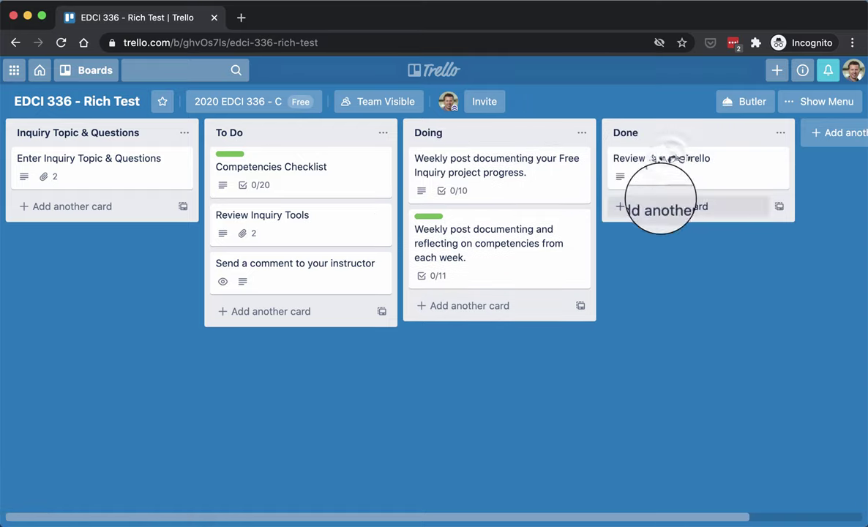
pyautogui.click(659, 156)
pyautogui.click(686, 108)
pyautogui.moveTo(667, 157); pyautogui.dragTo(483, 165)
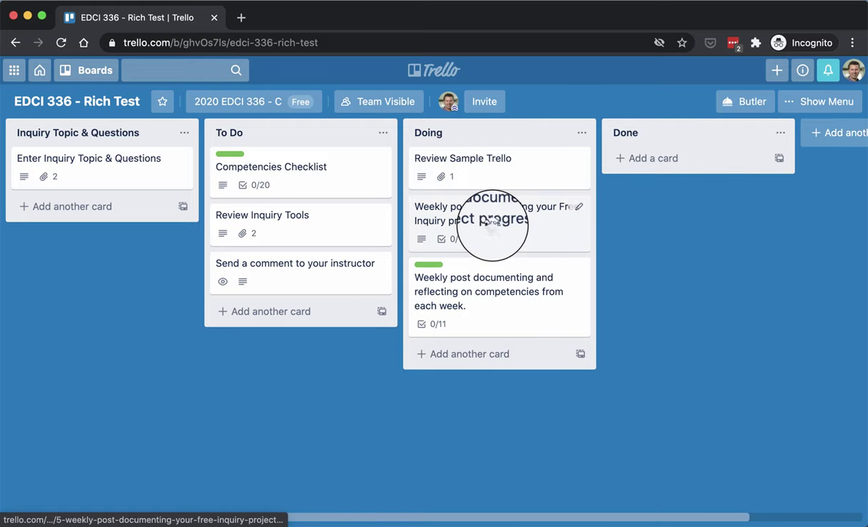
# Step: Look through the Free Inquiry weekly progress card's checklist, then close it
pyautogui.click(492, 226)
pyautogui.scroll(-2, 428, 296)
pyautogui.scroll(2, 428, 296)
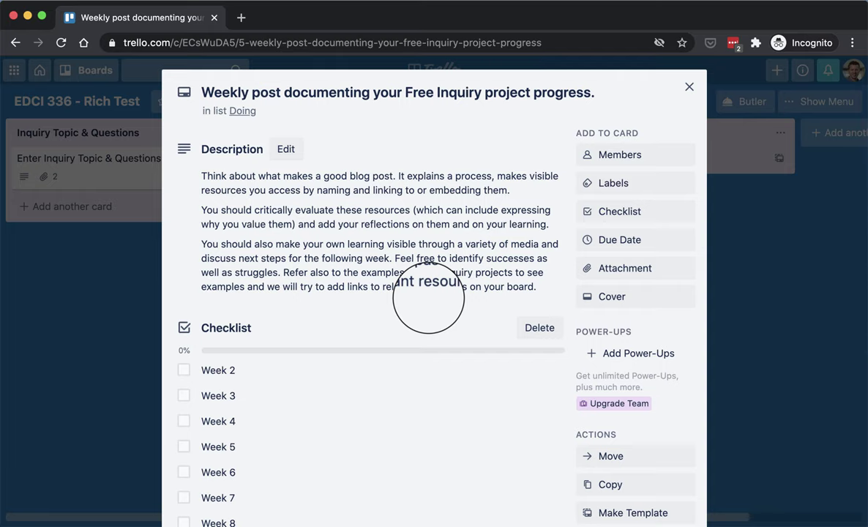
pyautogui.scroll(-3, 429, 296)
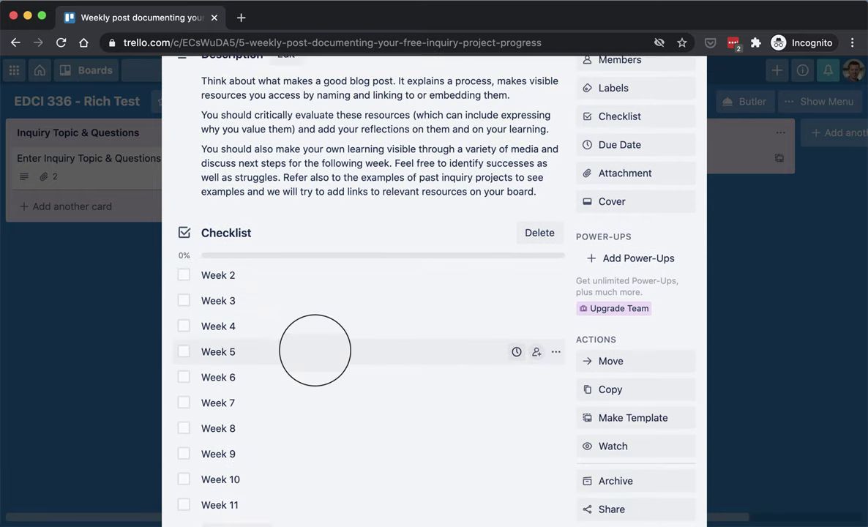
pyautogui.scroll(1, 314, 350)
pyautogui.scroll(1, 314, 350)
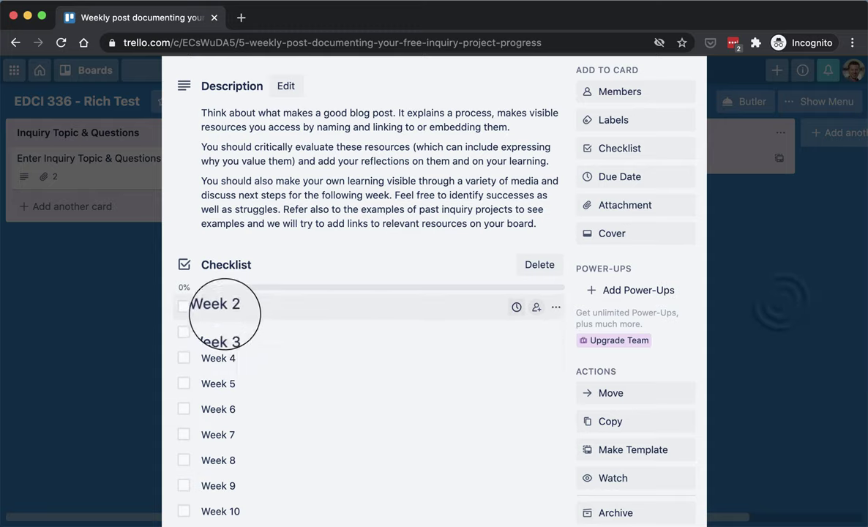
pyautogui.click(781, 301)
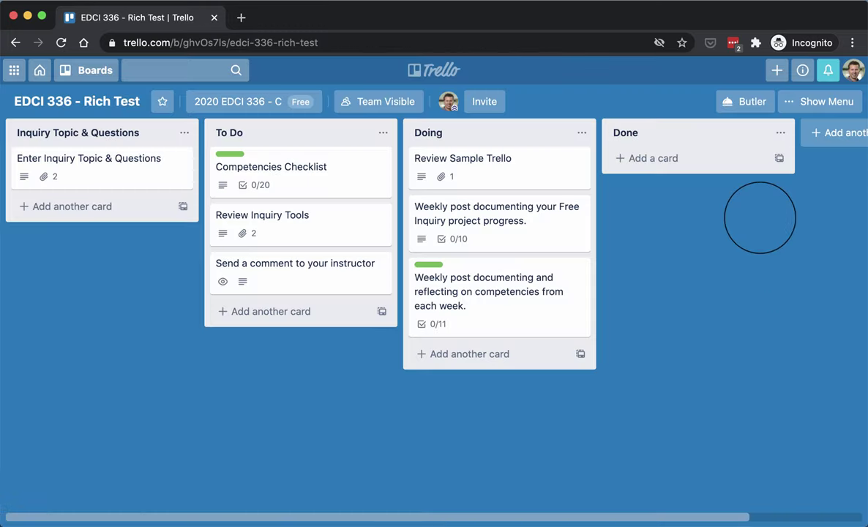
# Step: Scroll the competencies weekly post card's Week 1–11 checklist (0/11), then close the card
pyautogui.click(506, 258)
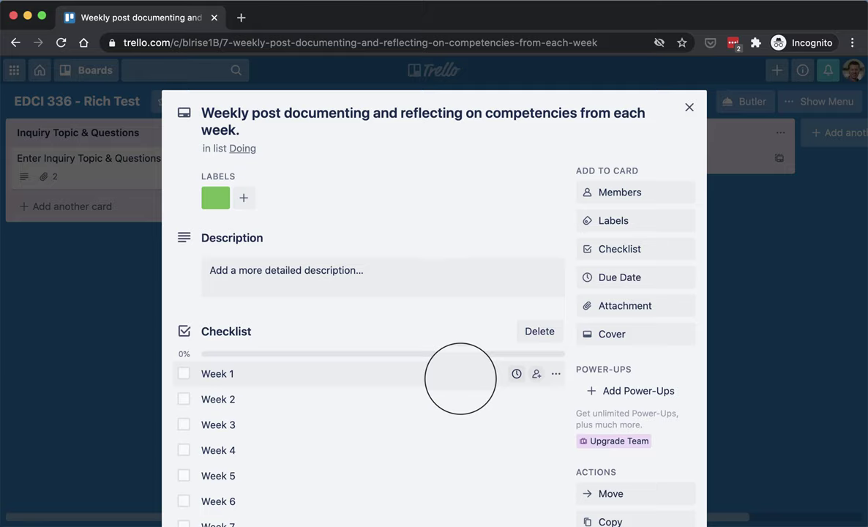
pyautogui.scroll(-3, 543, 374)
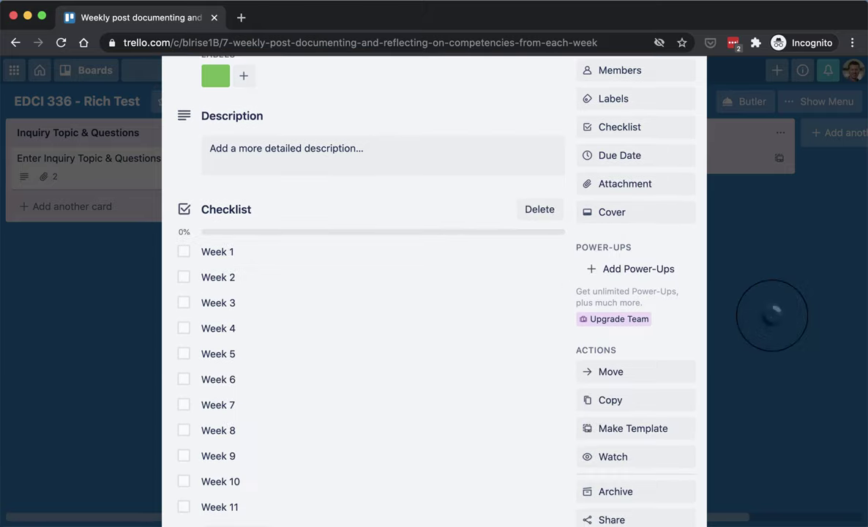
pyautogui.click(772, 316)
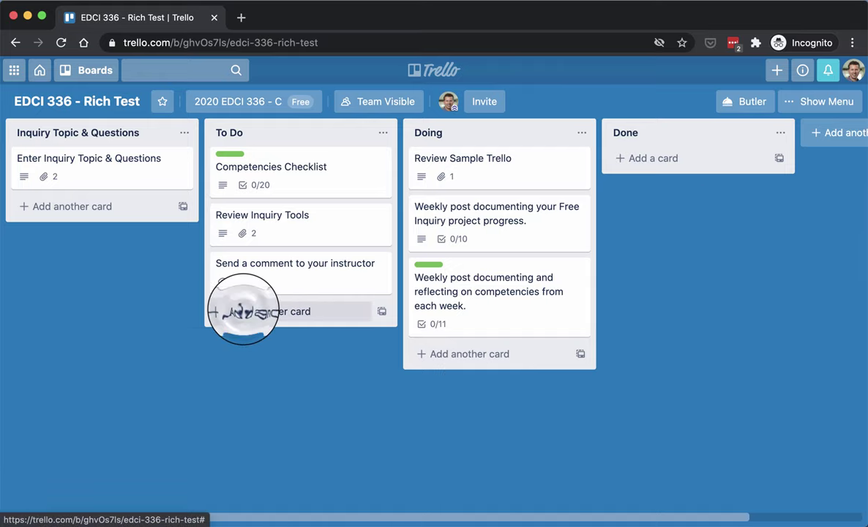
pyautogui.click(243, 310)
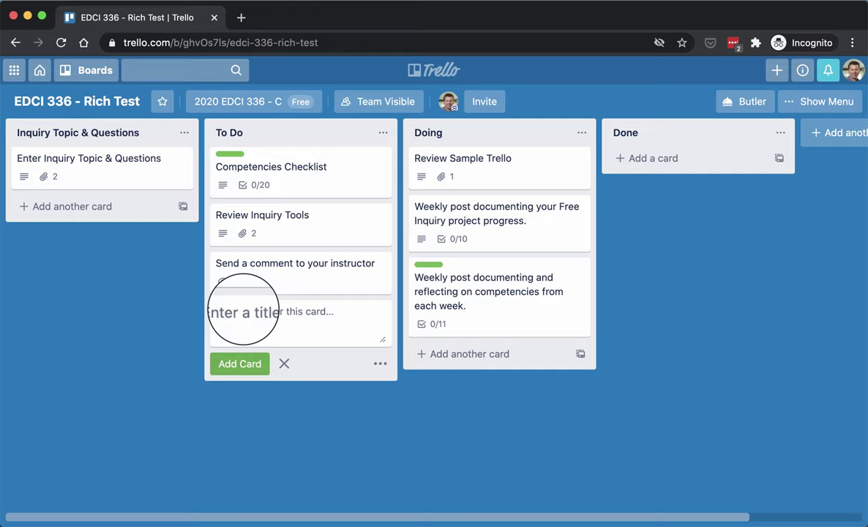
pyautogui.write('Tie')
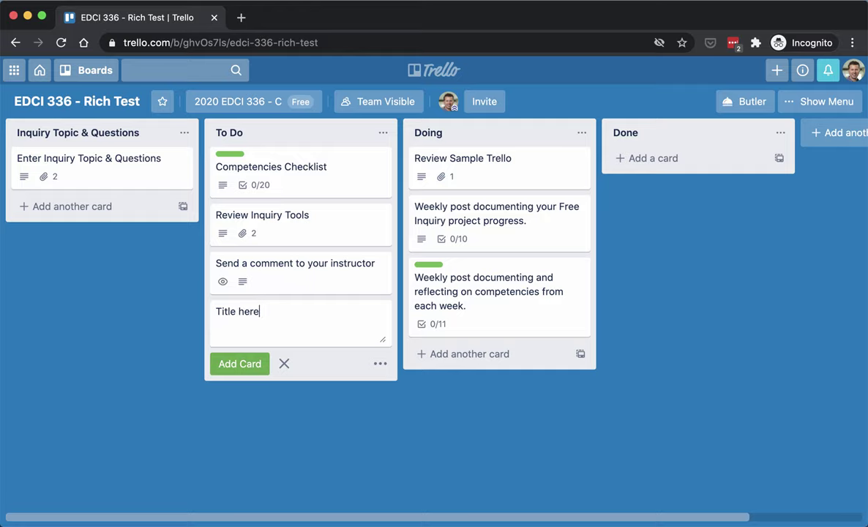
pyautogui.click(241, 363)
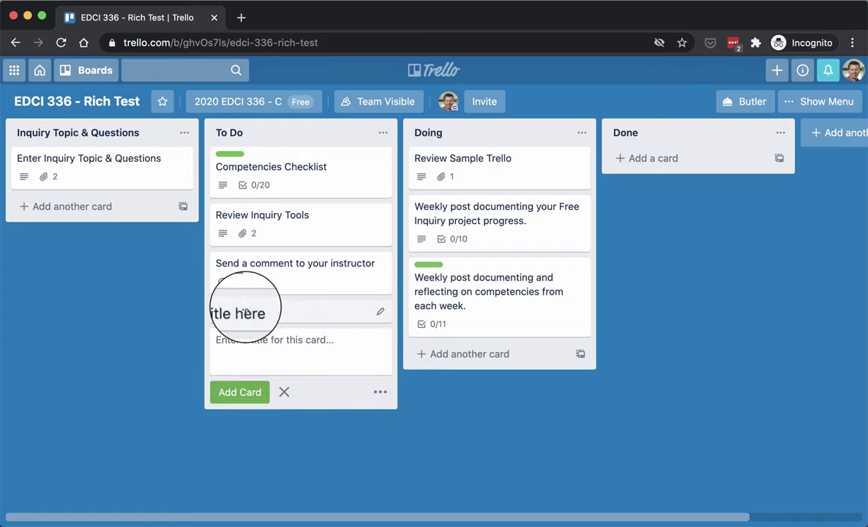
pyautogui.click(245, 312)
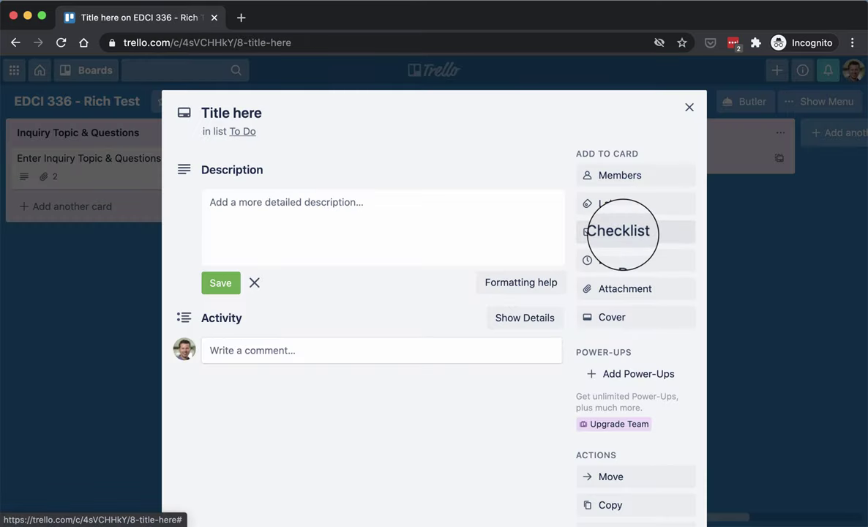
pyautogui.scroll(-2, 652, 304)
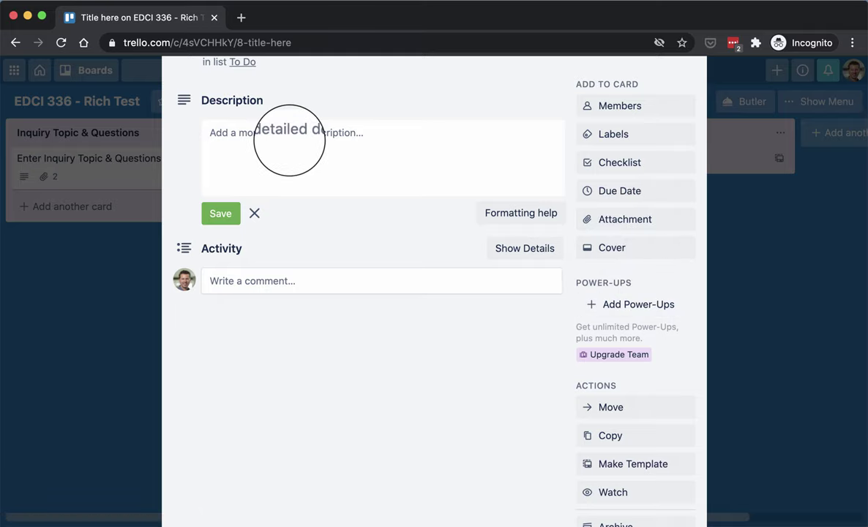
pyautogui.scroll(2, 291, 148)
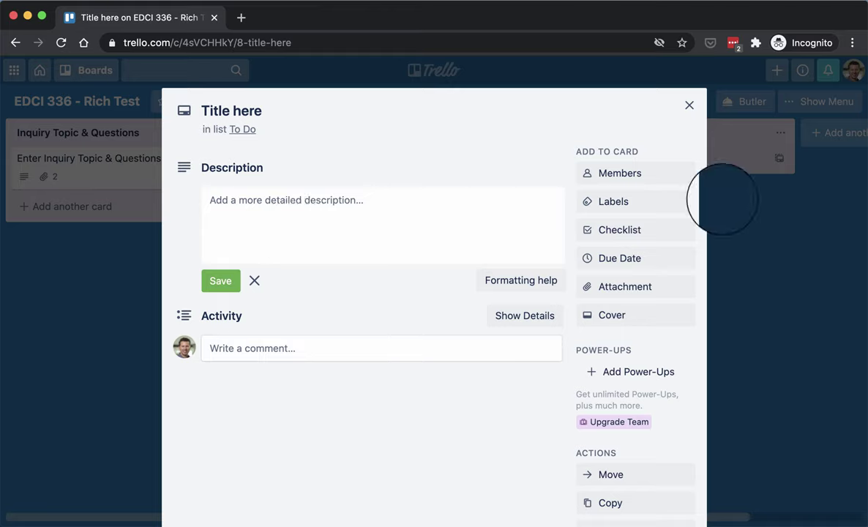
pyautogui.scroll(-5, 639, 243)
pyautogui.click(619, 406)
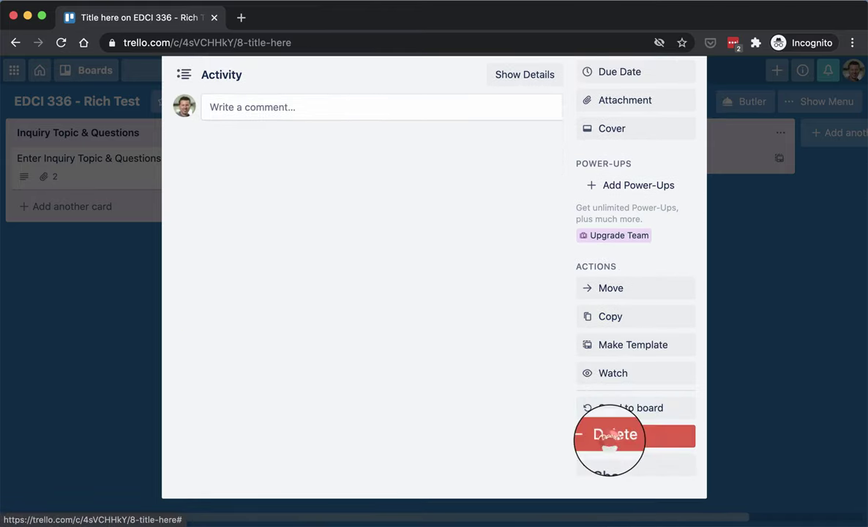
pyautogui.click(612, 435)
pyautogui.click(699, 405)
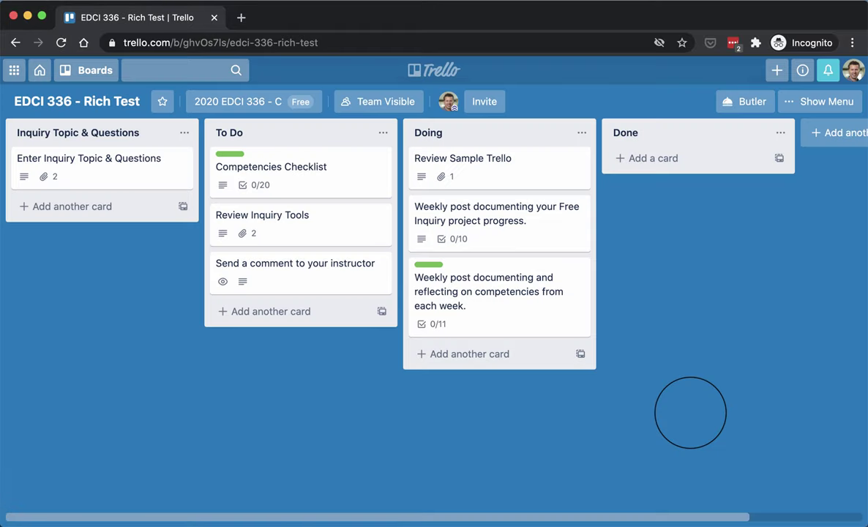